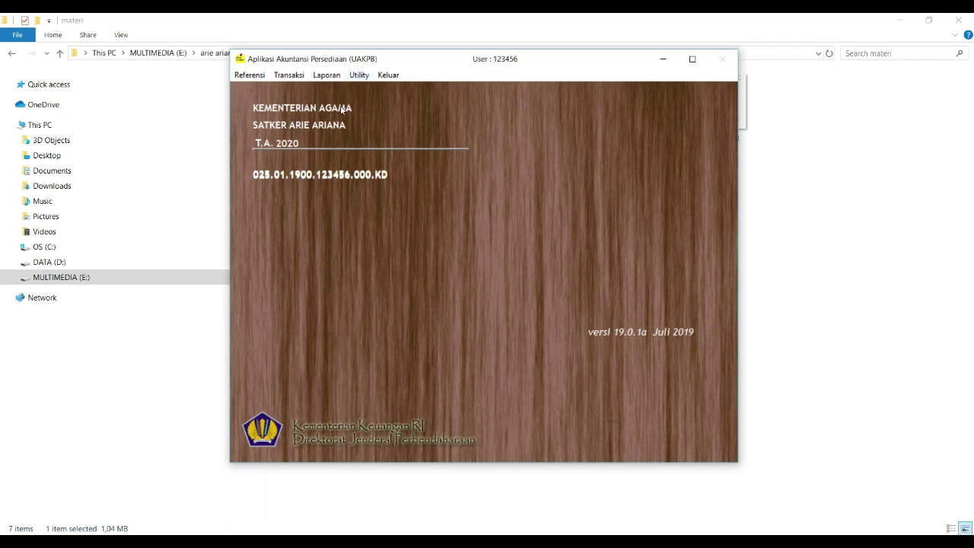
# Open the Tabel Barang item code list, start a new entry, and view the sub-subgroup code search list before closing it.
pyautogui.click(251, 76)
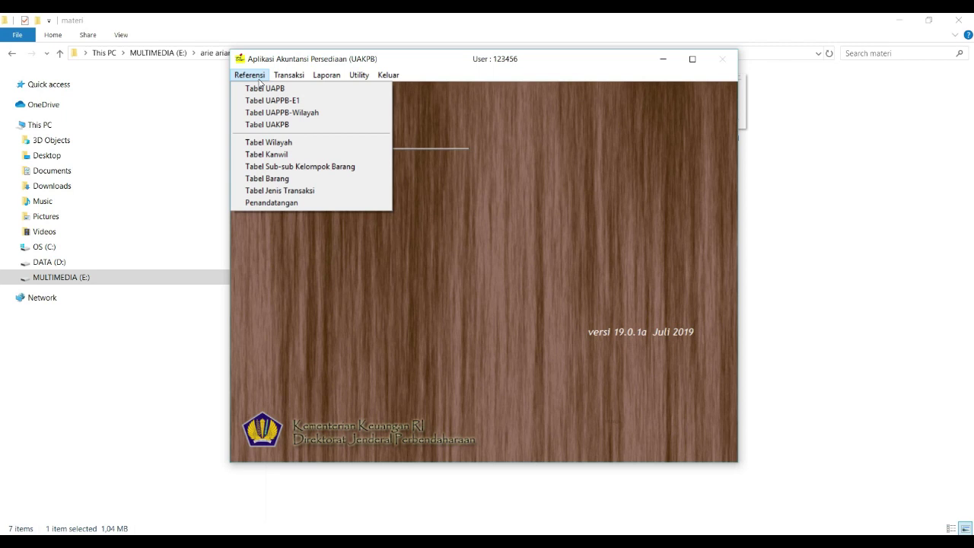
pyautogui.moveTo(280, 77)
pyautogui.press('Right')
pyautogui.press('Left')
pyautogui.moveTo(379, 77)
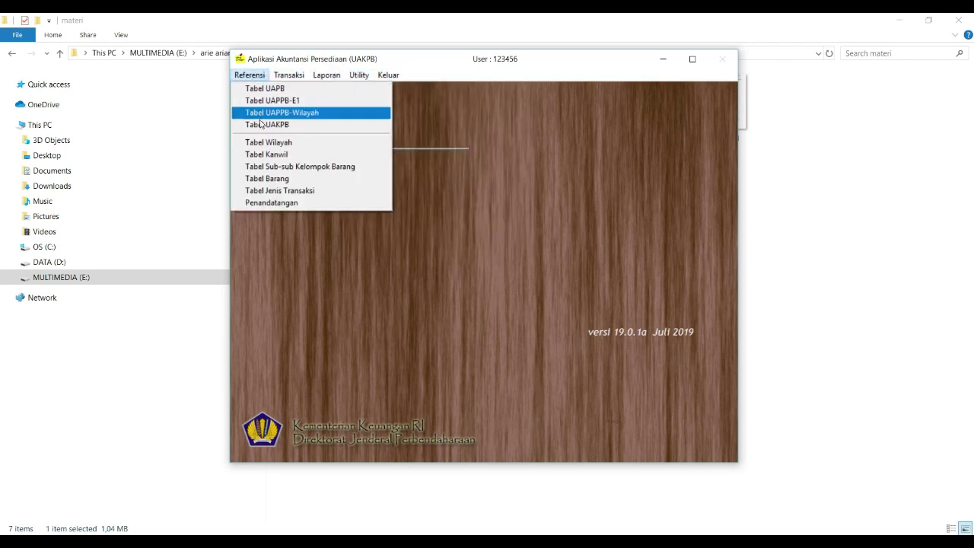
pyautogui.click(280, 181)
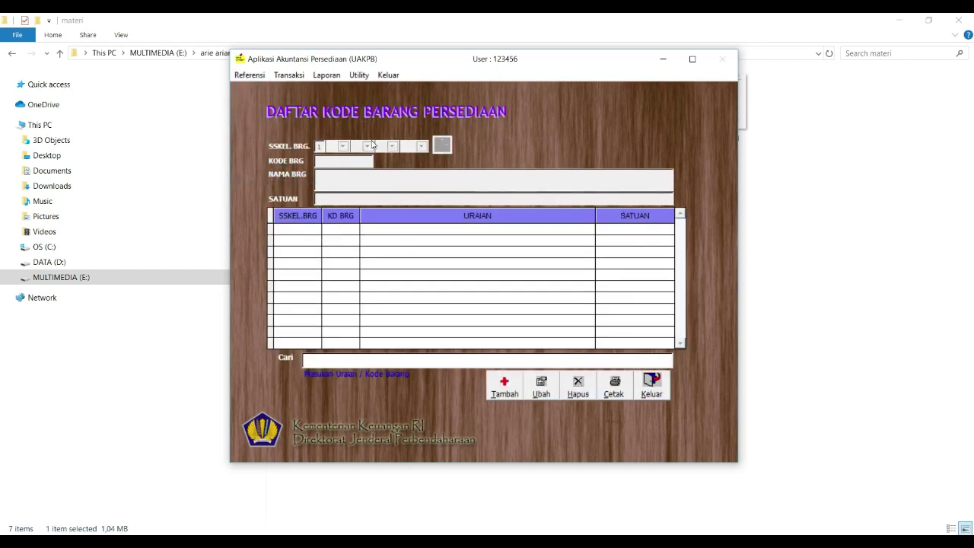
pyautogui.click(505, 386)
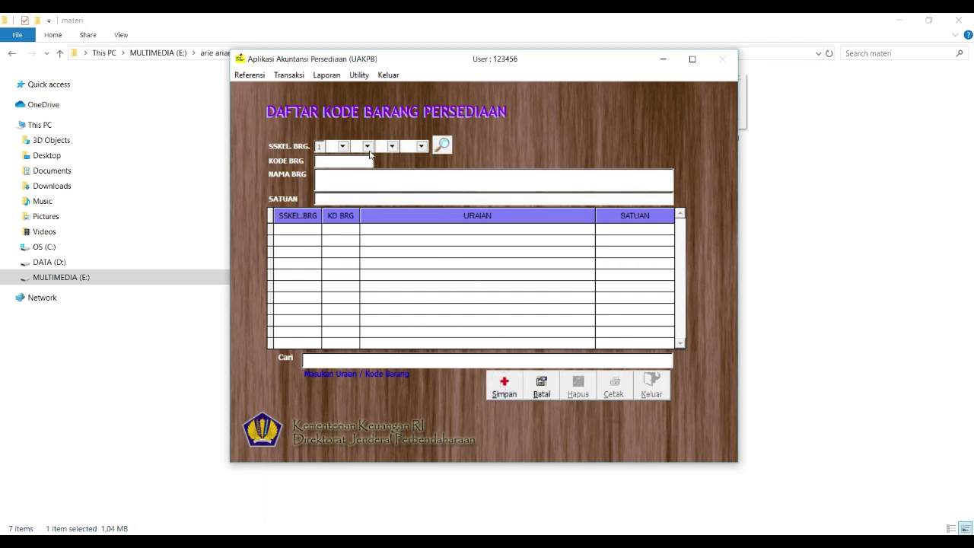
pyautogui.click(443, 146)
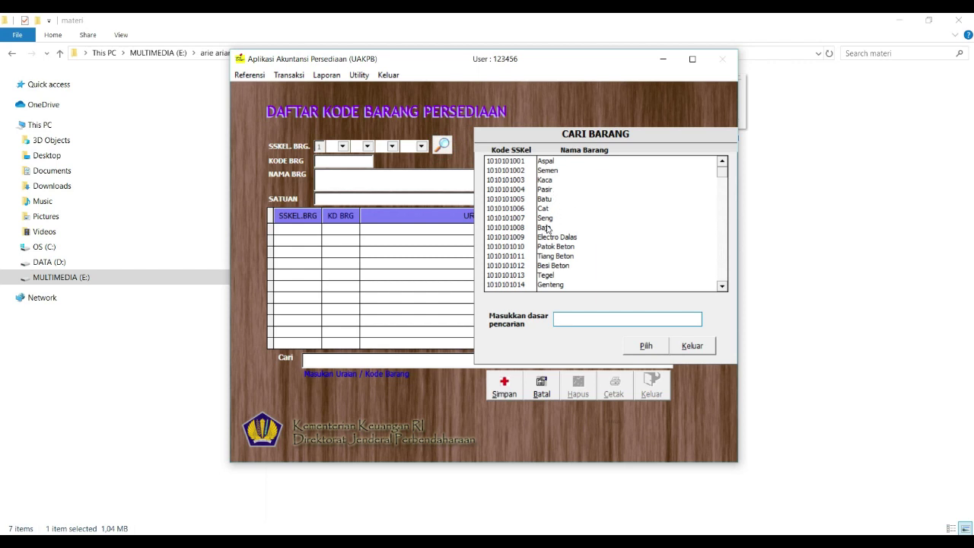
pyautogui.click(693, 346)
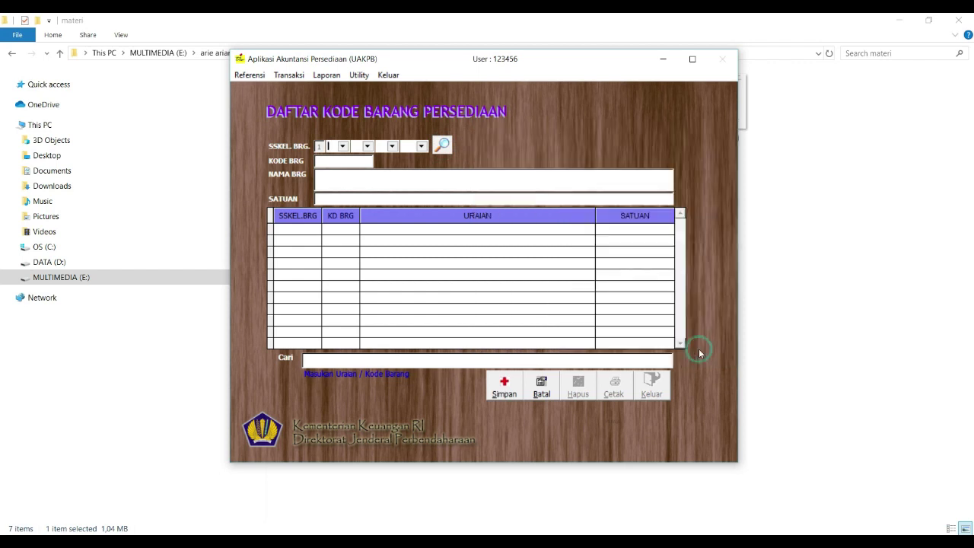
# Choose codes 01 Barang Pakai Habis, 03 Alat/Bahan untuk Kegiatan Kantor and 01 Alat Tulis Kantor, browse the sub-subgroups, then discard the entry and leave the list.
pyautogui.click(344, 147)
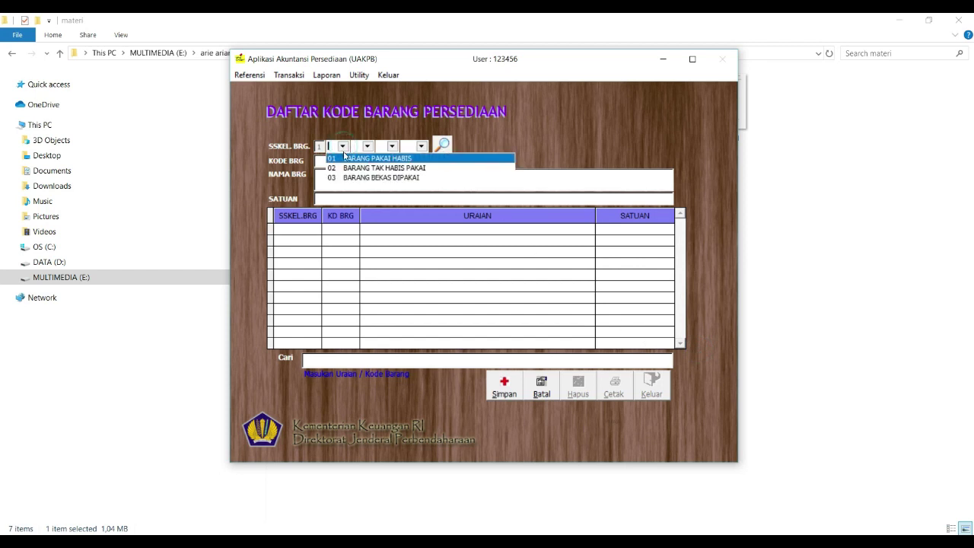
pyautogui.click(346, 161)
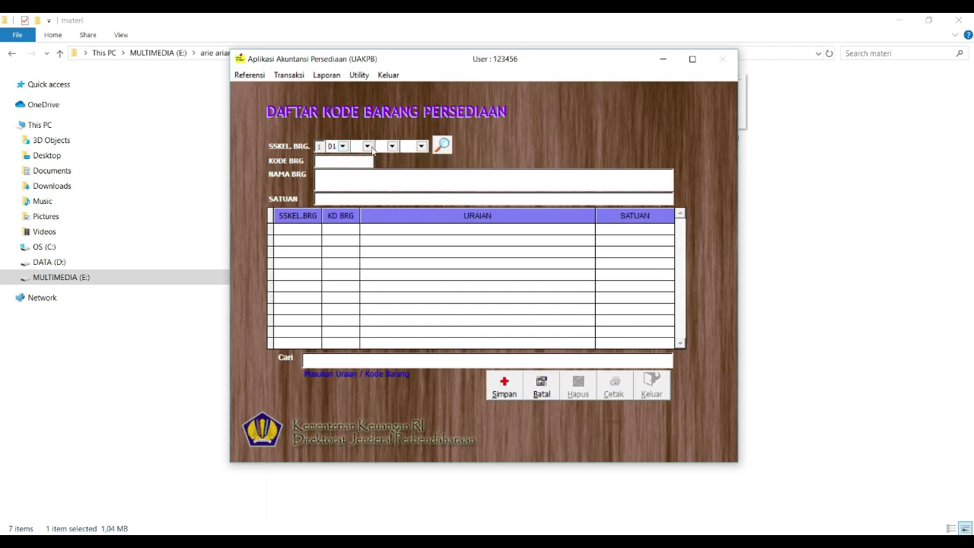
pyautogui.click(368, 146)
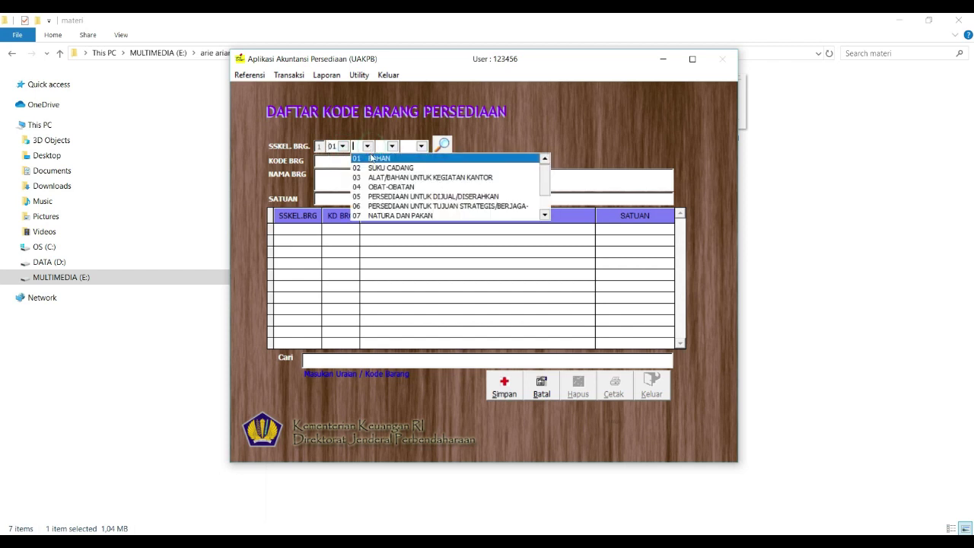
pyautogui.click(405, 182)
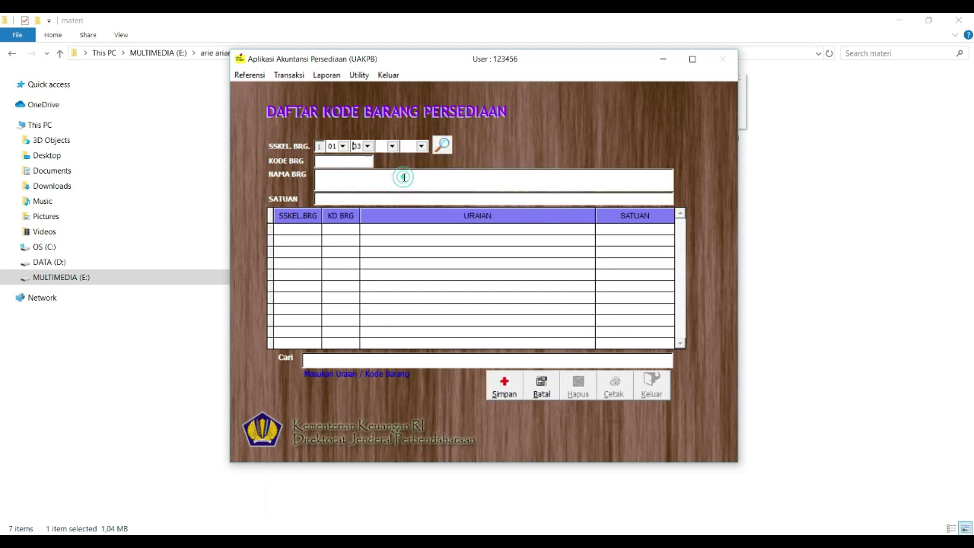
pyautogui.click(392, 146)
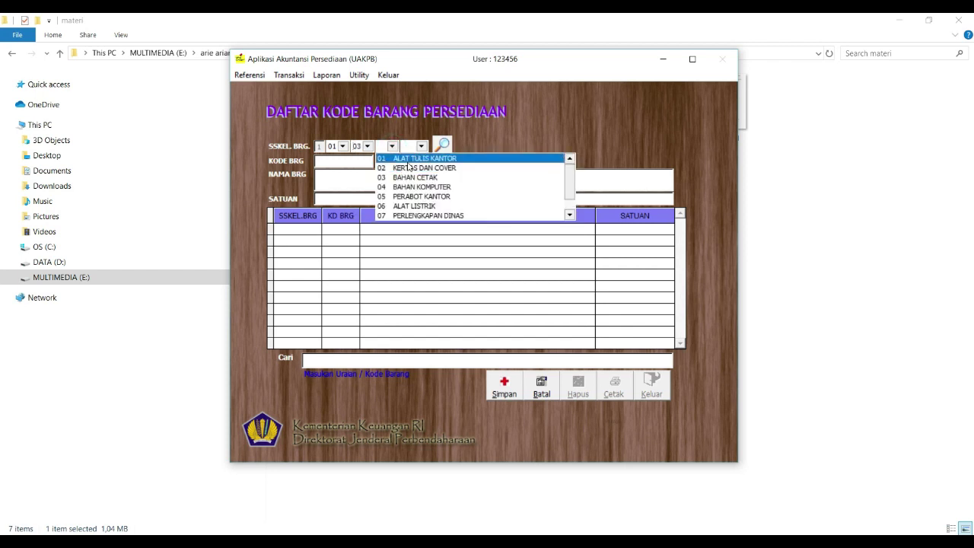
pyautogui.click(408, 158)
pyautogui.click(422, 147)
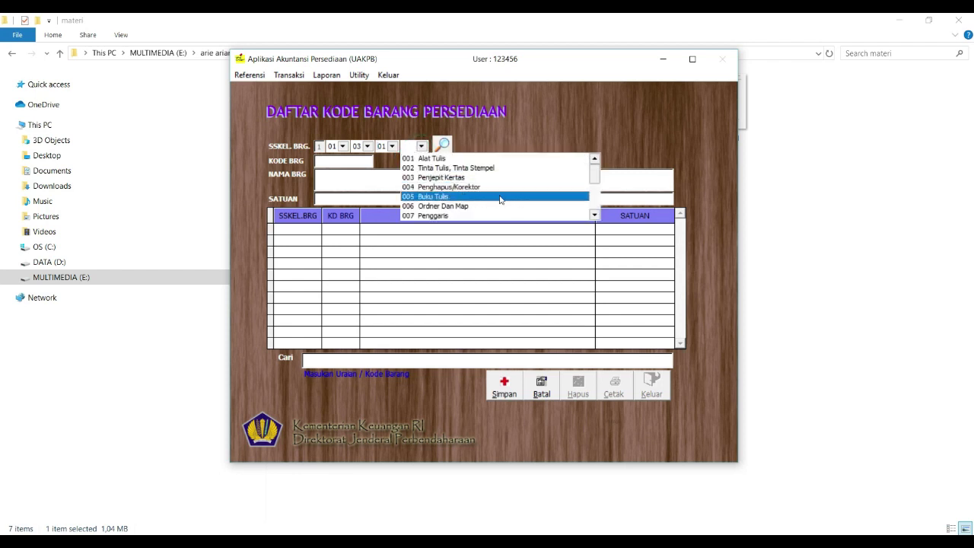
pyautogui.click(599, 178)
pyautogui.moveTo(599, 178); pyautogui.dragTo(635, 327)
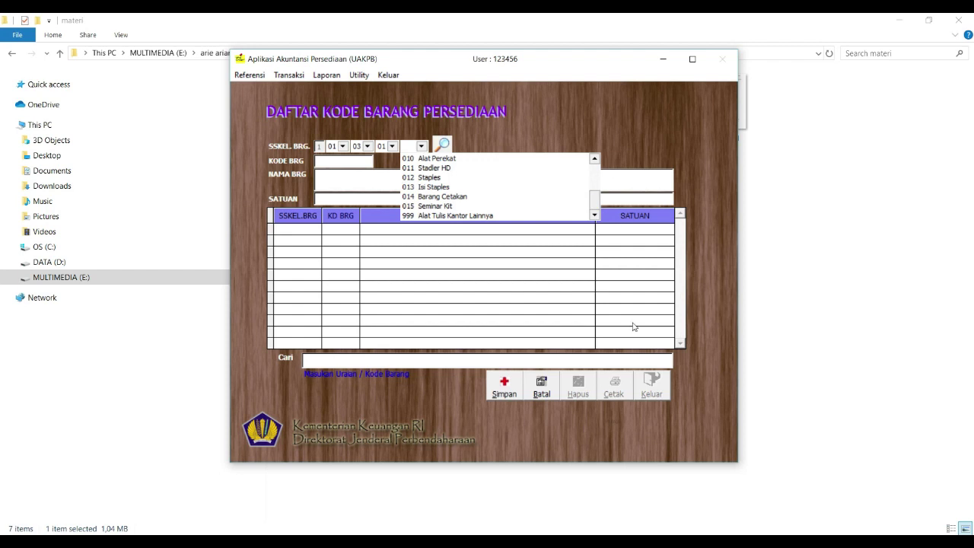
pyautogui.click(545, 393)
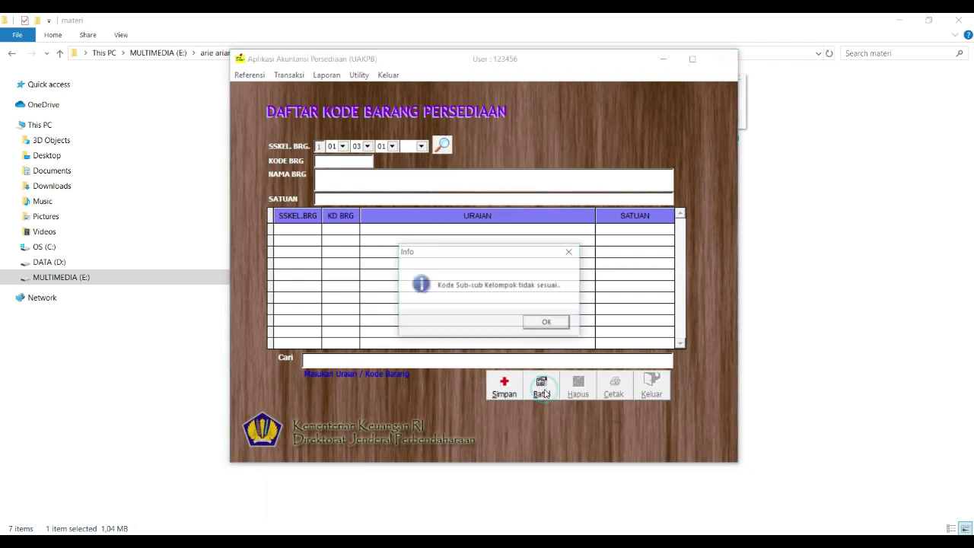
pyautogui.click(559, 327)
pyautogui.click(653, 387)
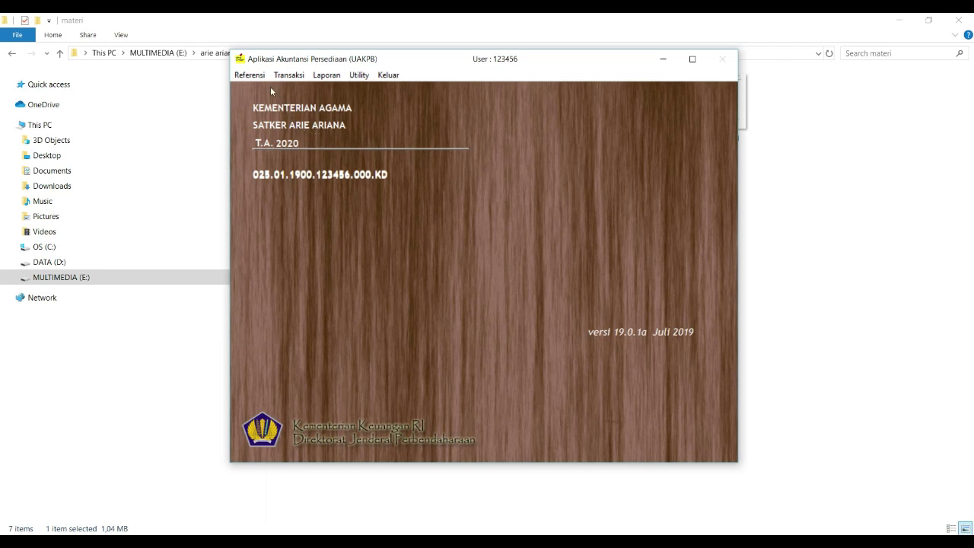
# View the Pembelian transaction list for incoming inventory (Persediaan Masuk) and close it.
pyautogui.click(249, 77)
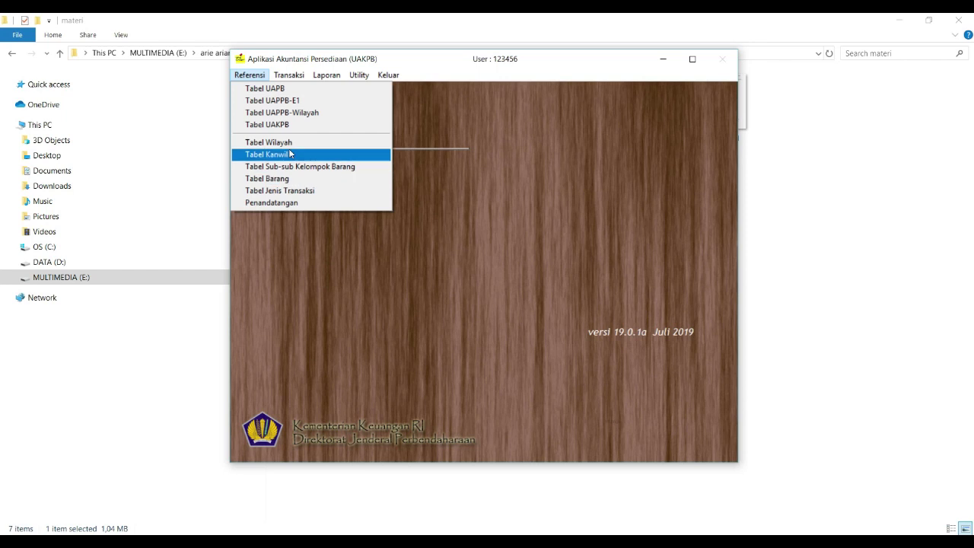
pyautogui.moveTo(299, 78)
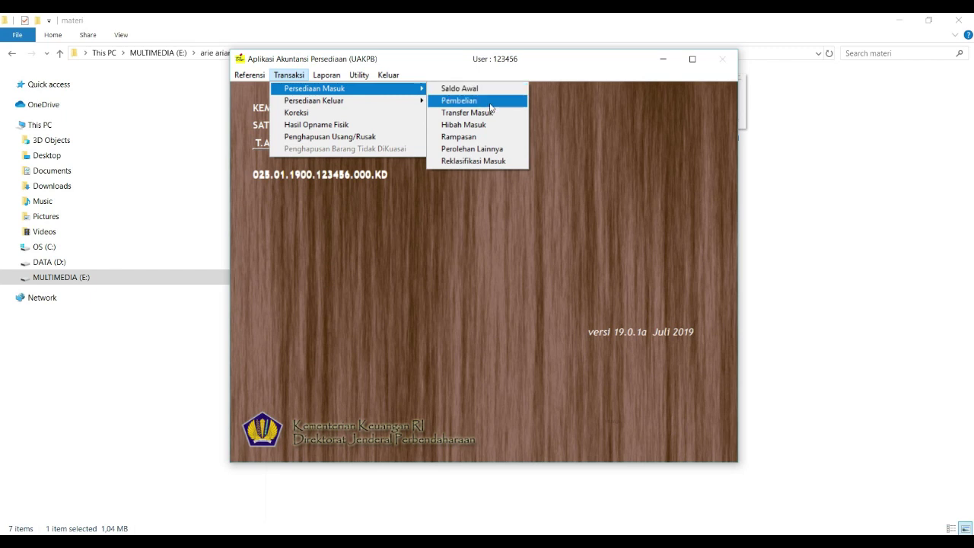
pyautogui.click(491, 107)
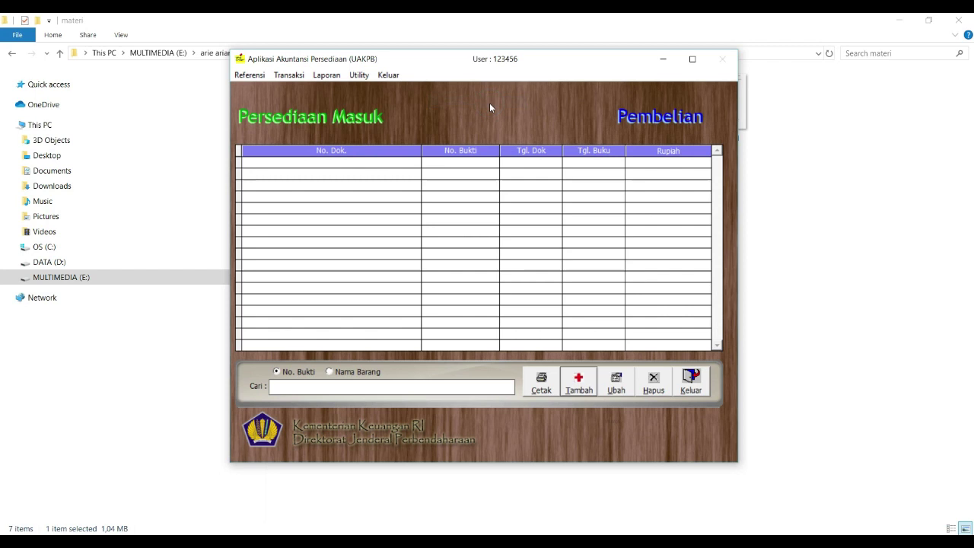
pyautogui.click(691, 389)
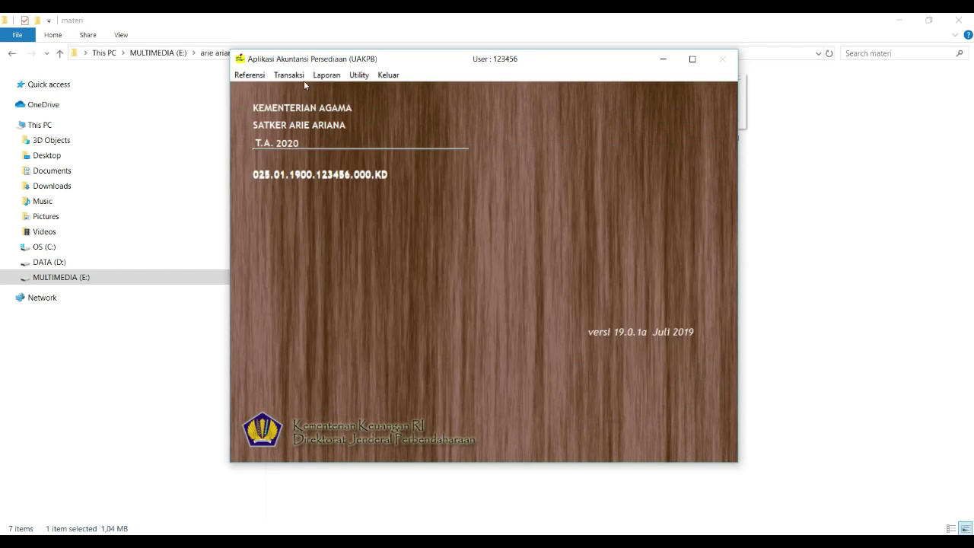
# Review the Persediaan Keluar transaction types, view a blank Koreksi entry form, and leave without saving.
pyautogui.click(292, 75)
pyautogui.moveTo(403, 100)
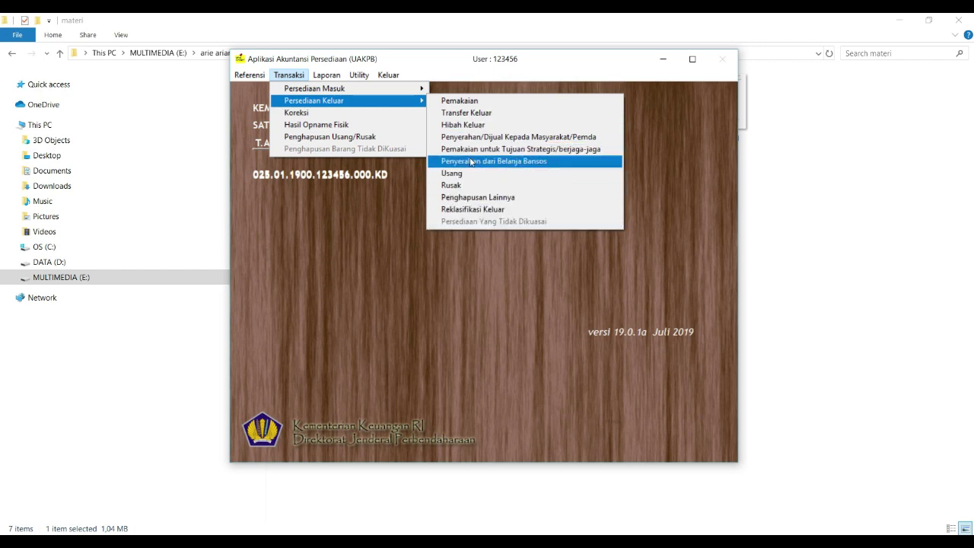
pyautogui.click(401, 116)
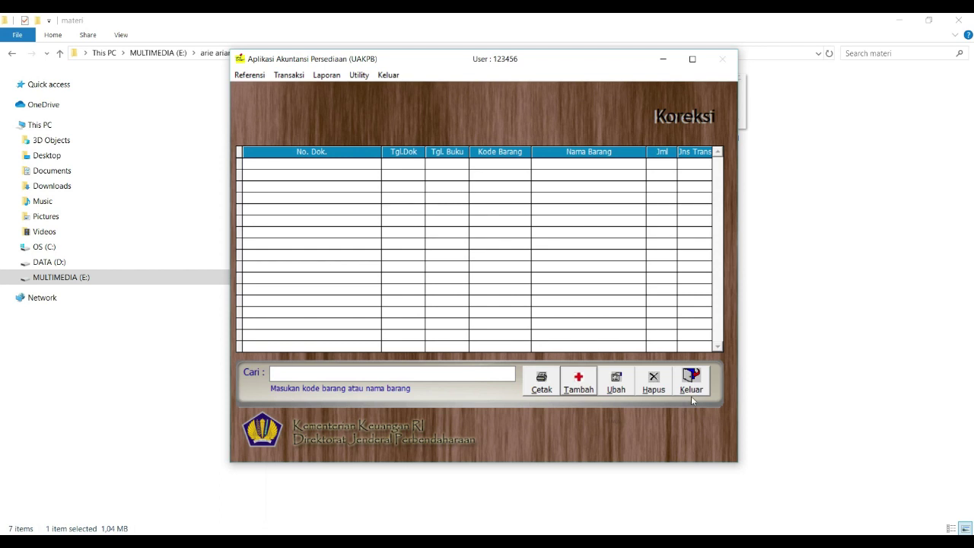
pyautogui.click(575, 383)
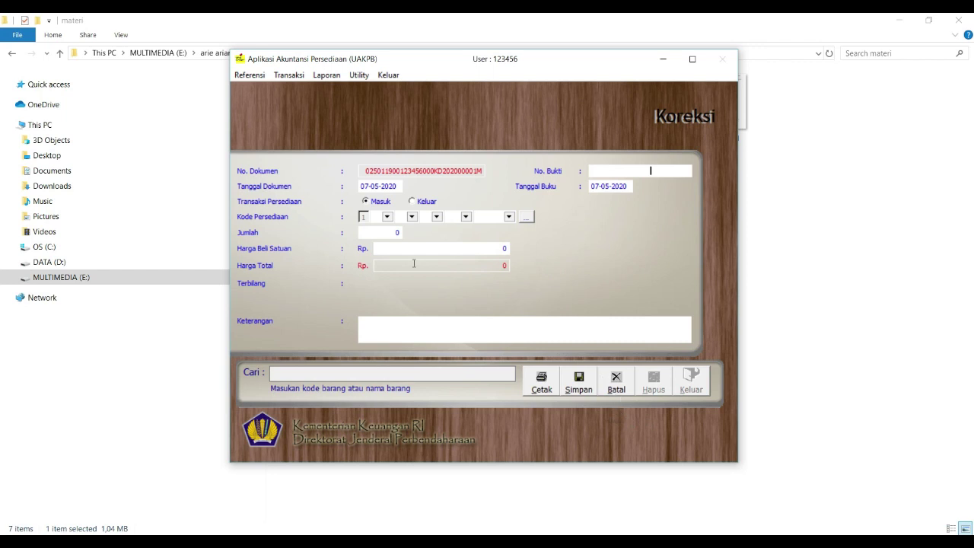
pyautogui.click(617, 384)
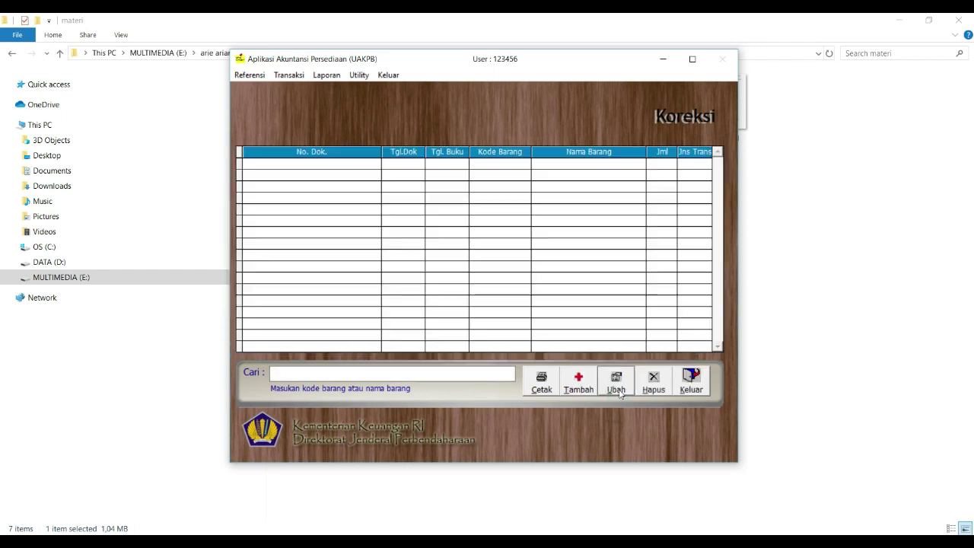
pyautogui.click(697, 385)
# View a blank Hasil Opname Fisik entry form, then cancel it and leave the physical count list.
pyautogui.click(287, 75)
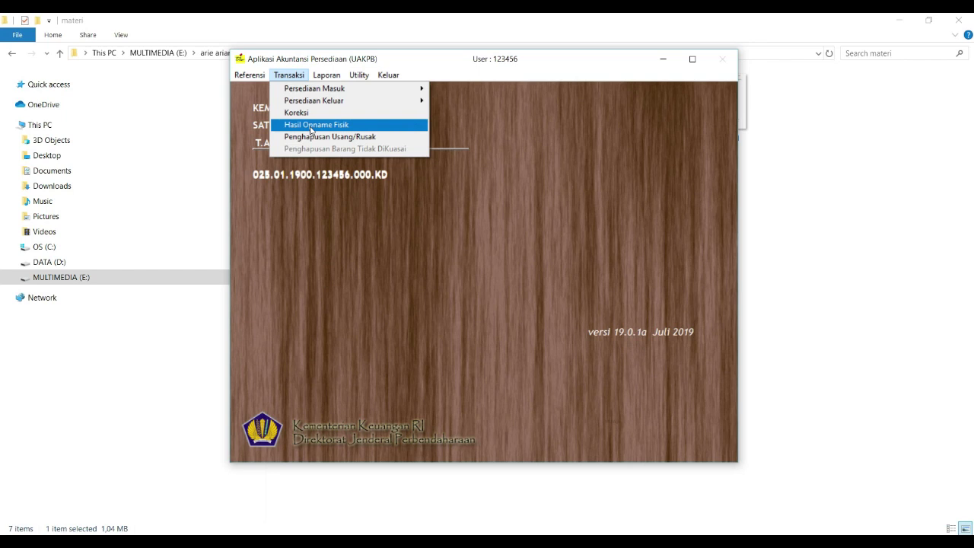
pyautogui.click(310, 128)
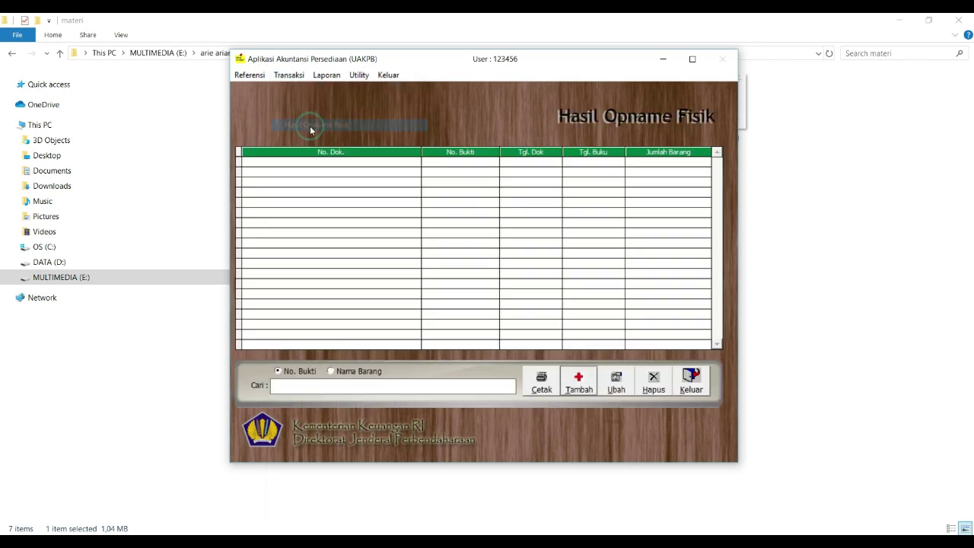
pyautogui.click(578, 389)
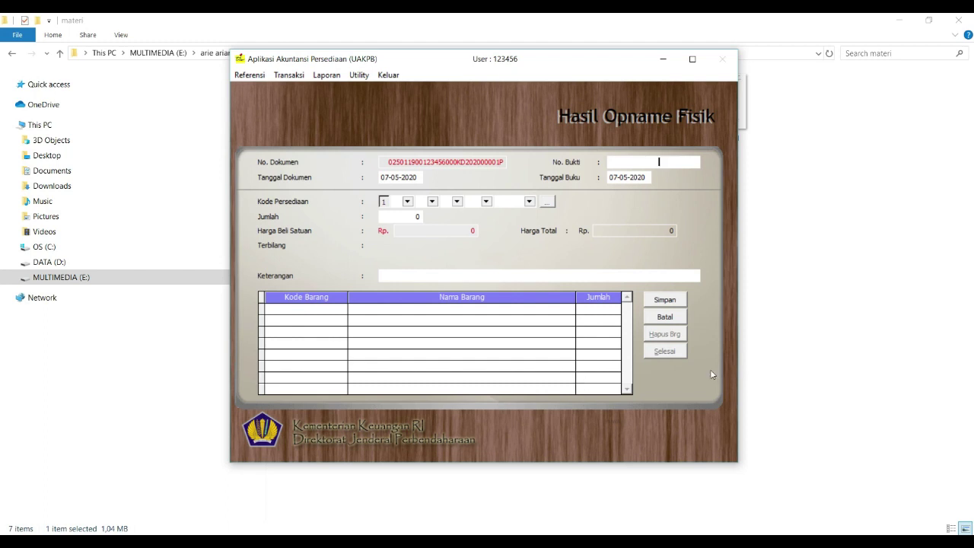
pyautogui.click(665, 321)
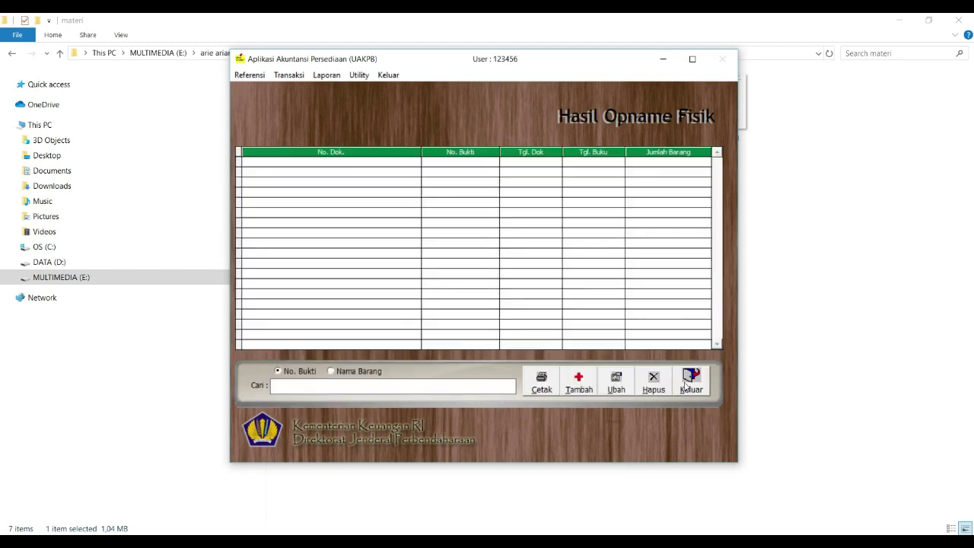
pyautogui.click(684, 381)
# View a blank Penghapusan Usang/Rusak entry form, then cancel it and leave the write-off list.
pyautogui.click(289, 74)
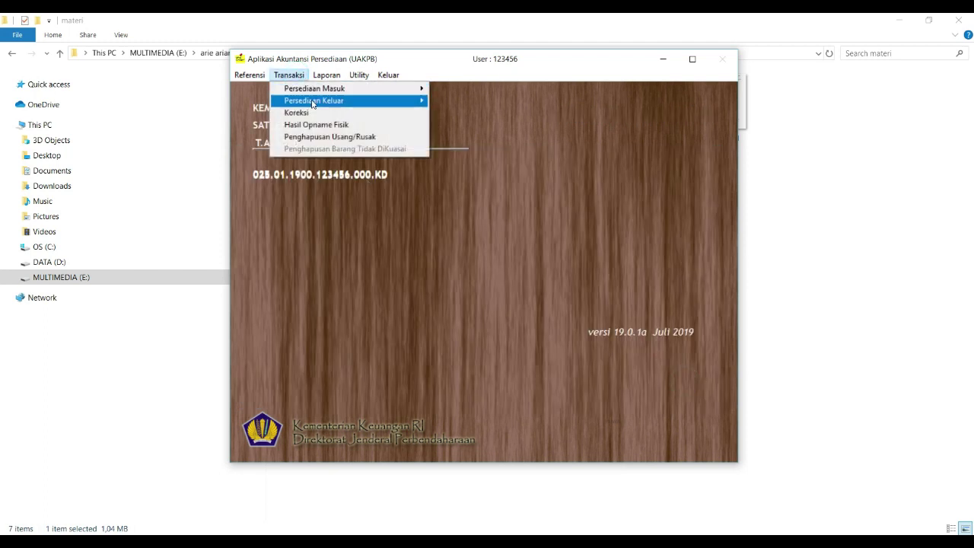
pyautogui.click(330, 138)
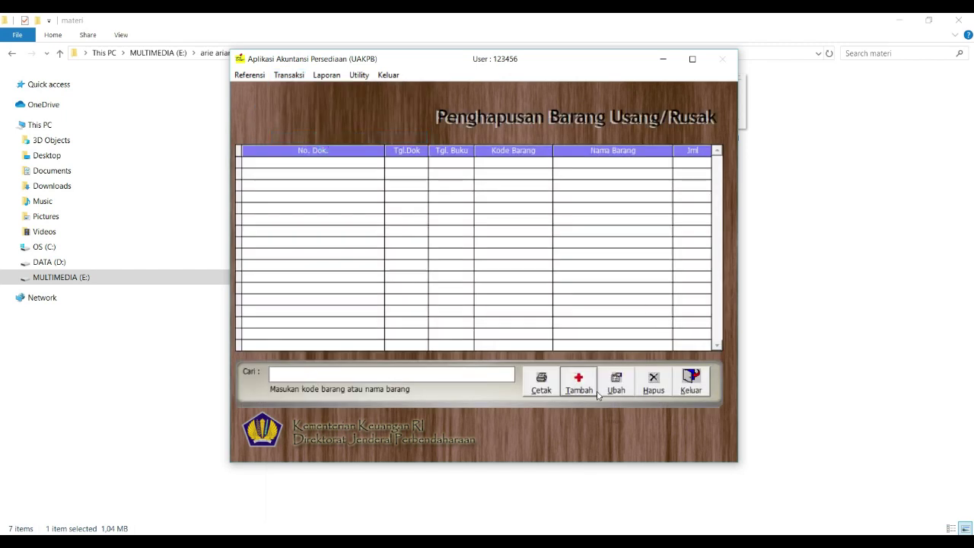
pyautogui.click(580, 379)
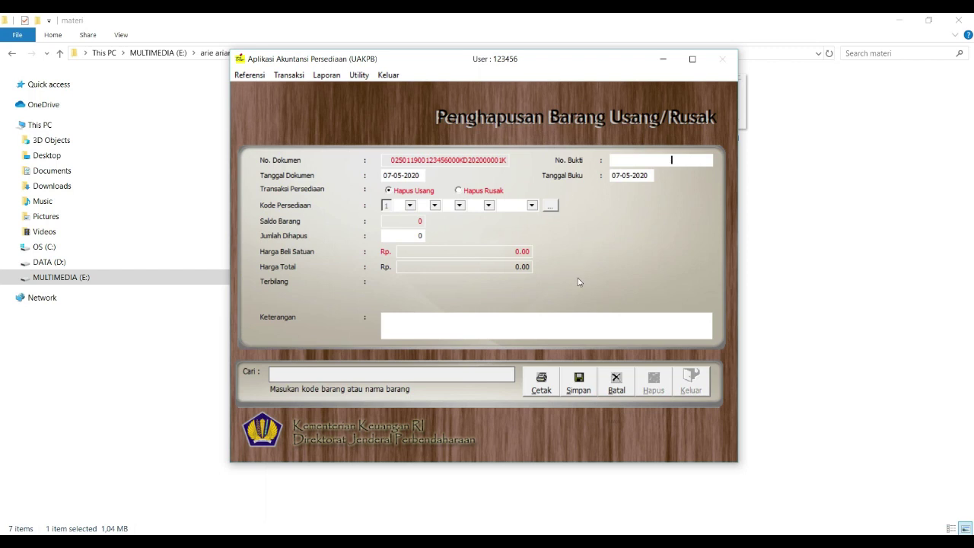
pyautogui.click(618, 392)
pyautogui.click(689, 380)
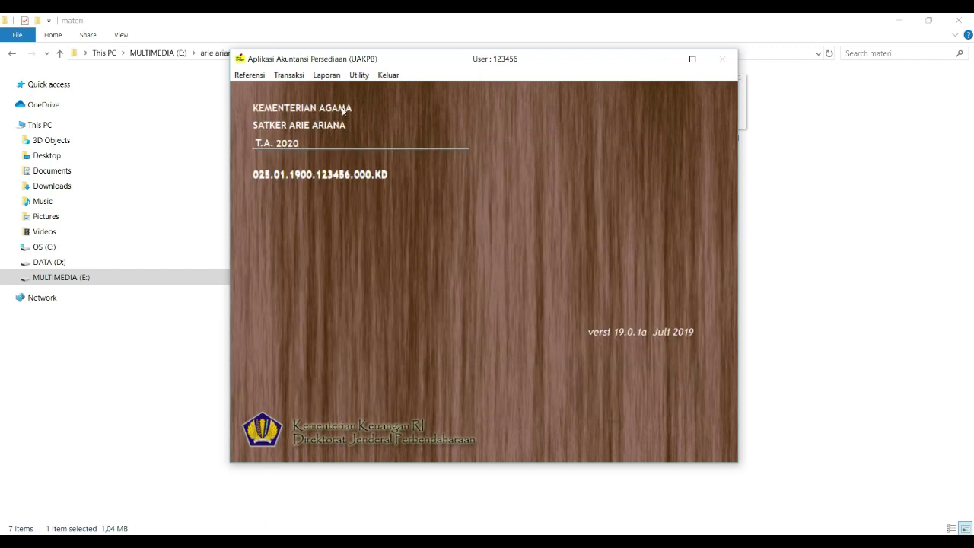
# Generate a preview of the Laporan Posisi Persediaan di Neraca report for the period up to 30-06-2020.
pyautogui.click(289, 75)
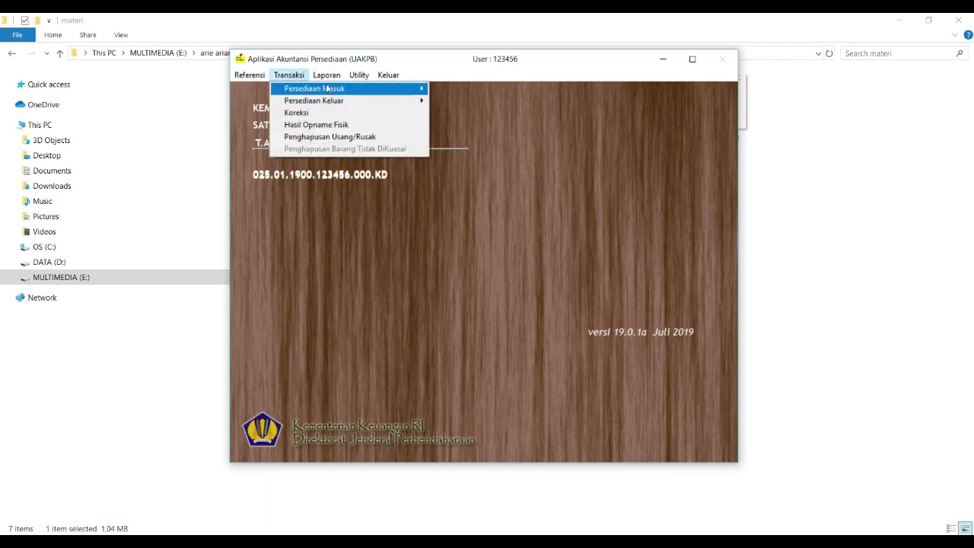
pyautogui.click(327, 76)
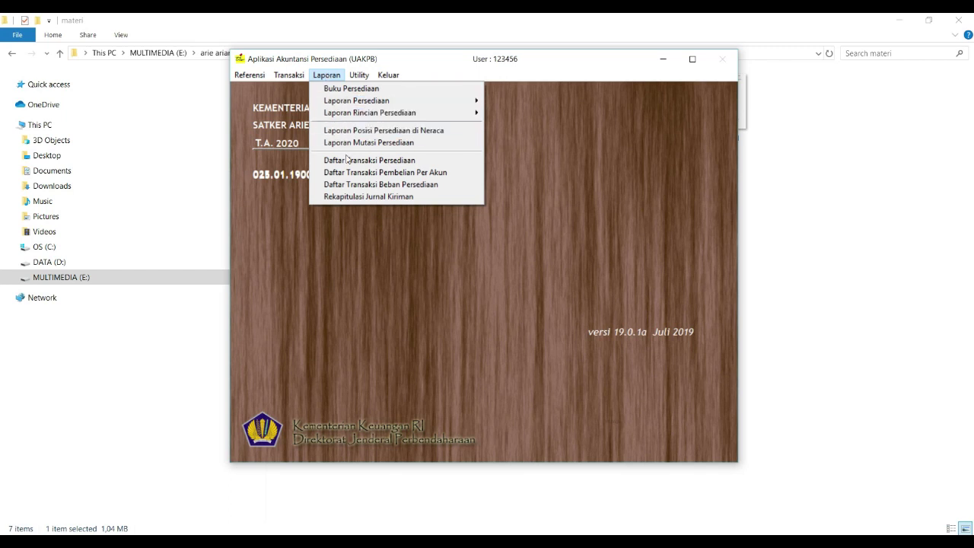
pyautogui.click(418, 135)
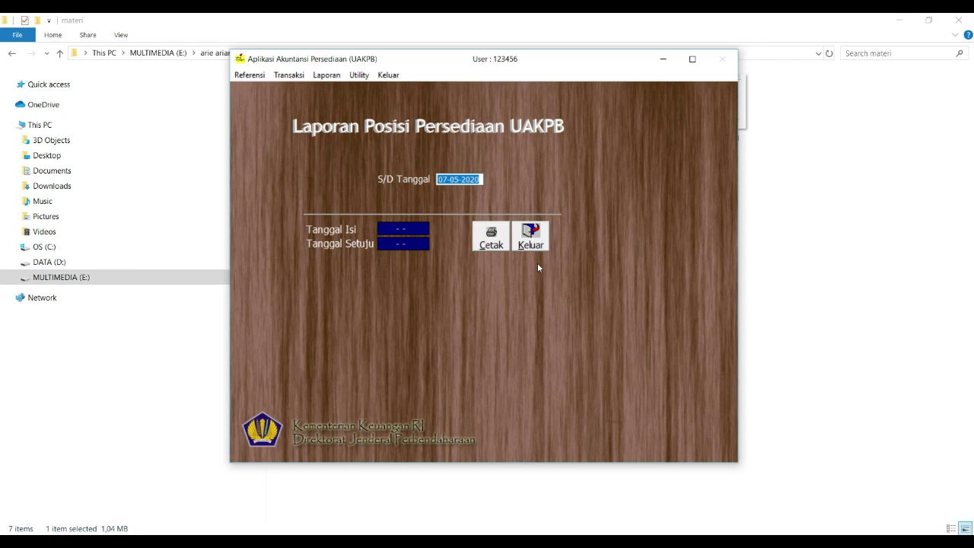
pyautogui.write('30062020')
pyautogui.press('Return')
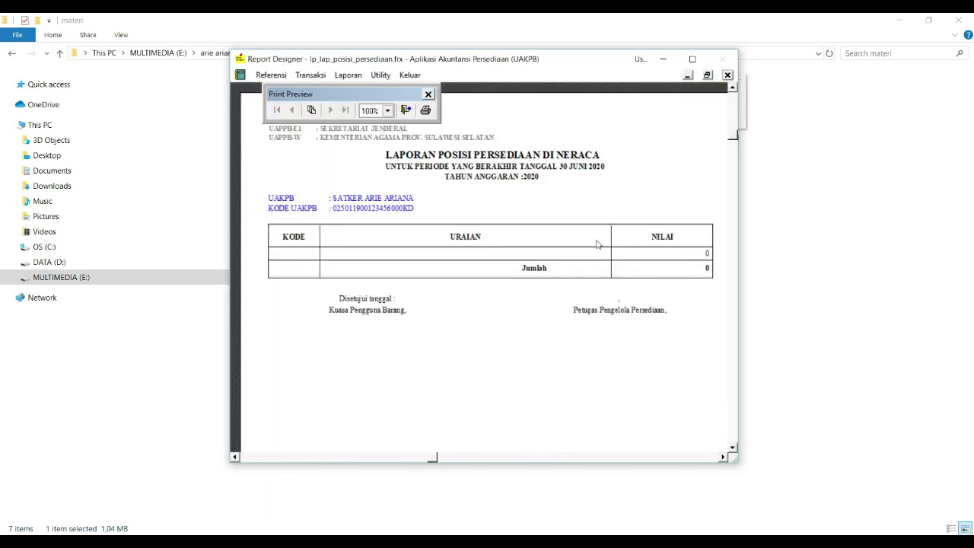
# Close the inventory position report preview and leave its report form.
pyautogui.click(405, 109)
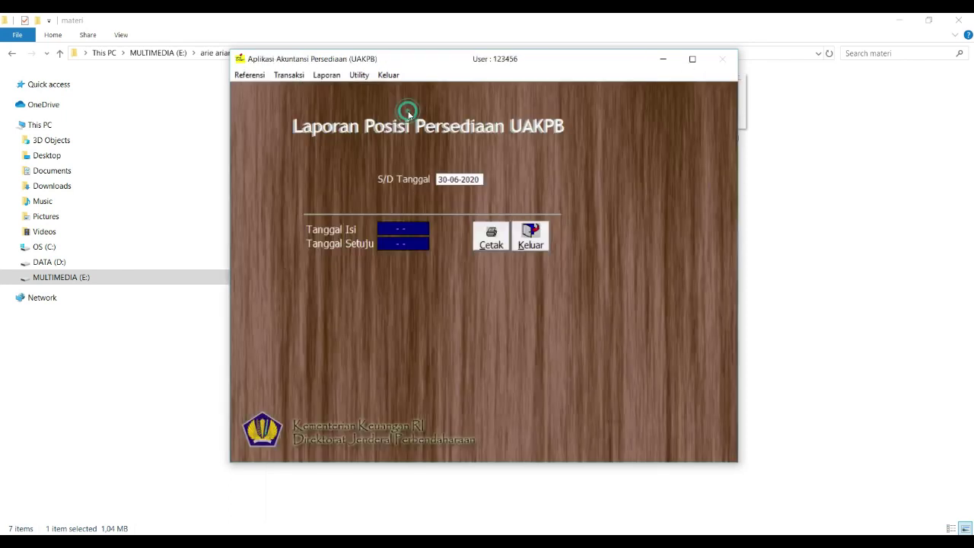
pyautogui.click(538, 248)
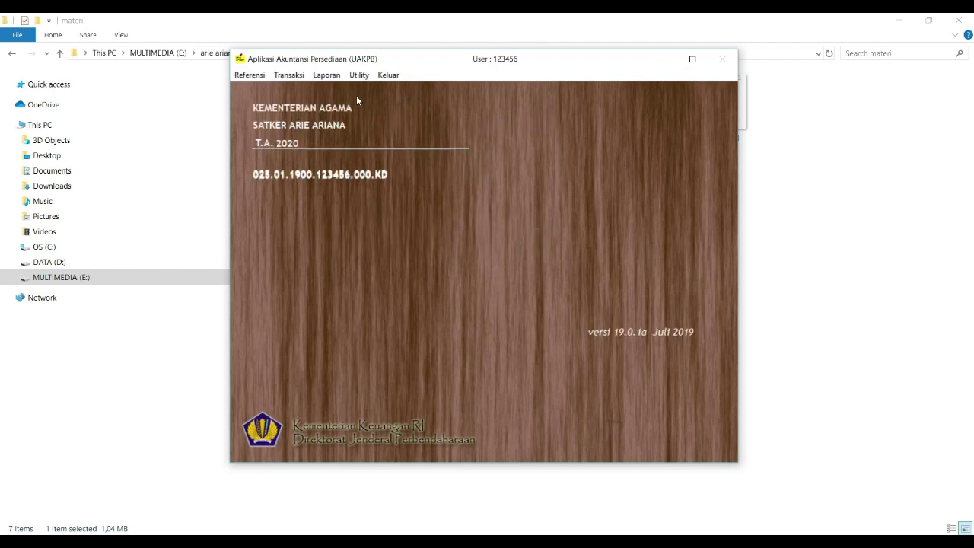
# View the Buku Persediaan report form and its item code lookup, then cancel the lookup and leave the form.
pyautogui.click(327, 74)
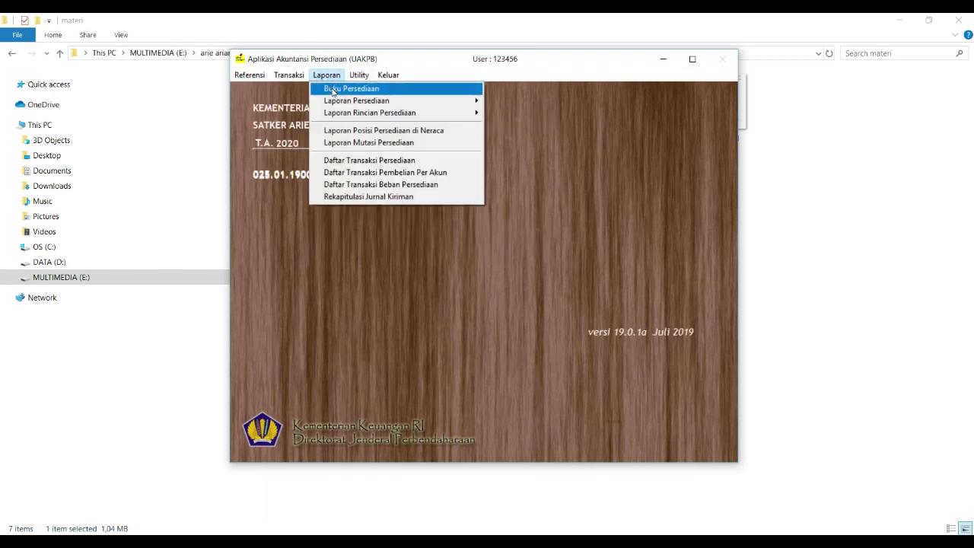
pyautogui.click(333, 90)
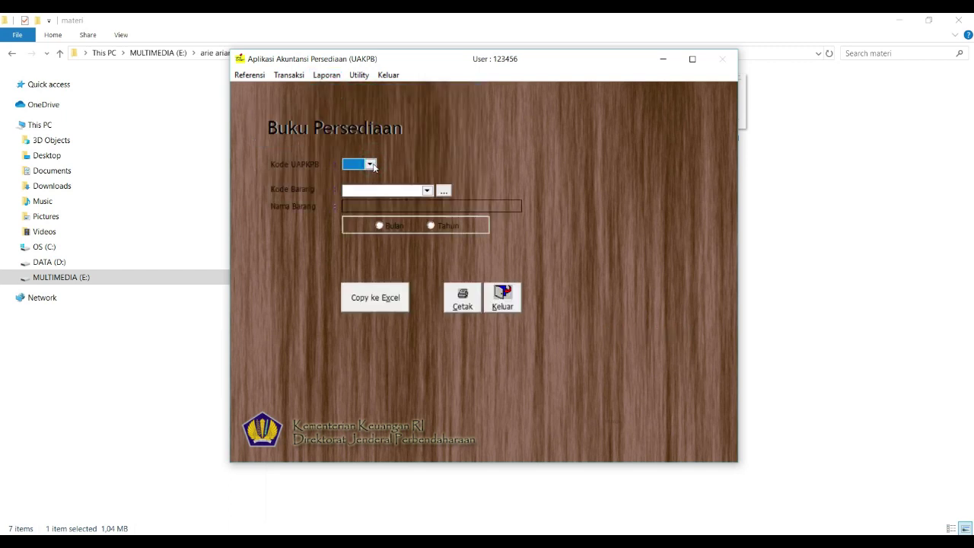
pyautogui.click(427, 191)
pyautogui.click(445, 191)
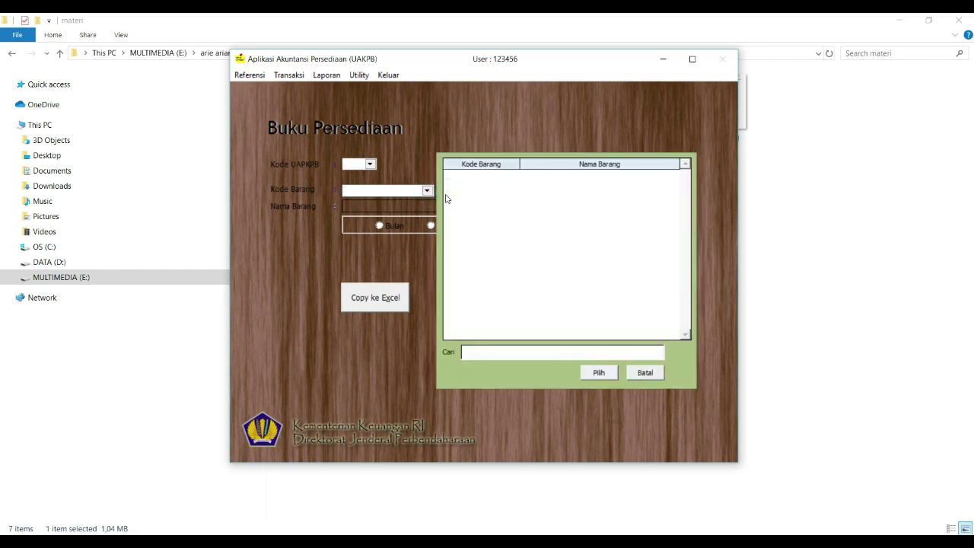
pyautogui.click(647, 373)
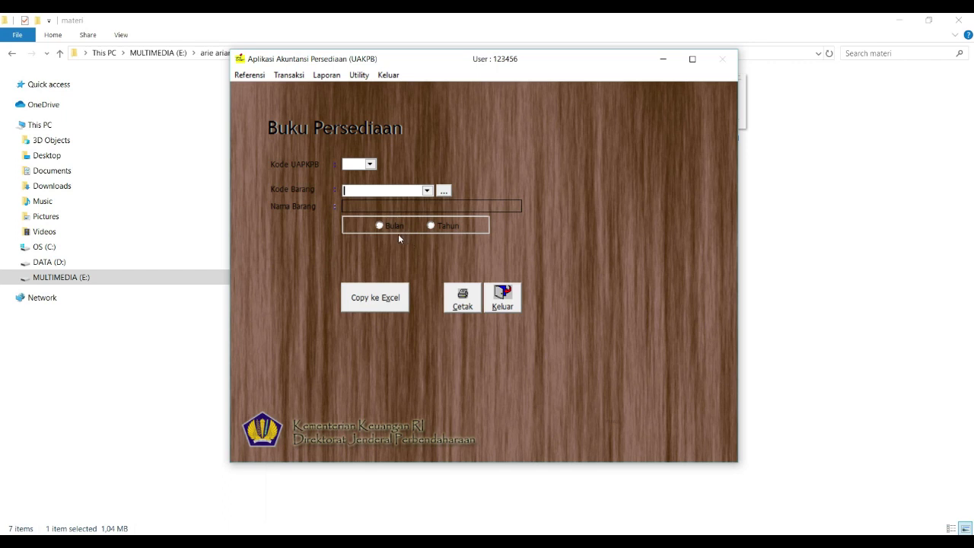
pyautogui.click(506, 305)
pyautogui.click(511, 297)
# View the Laporan Persediaan UAKPB form, try its Semester period option, and leave the form.
pyautogui.click(365, 79)
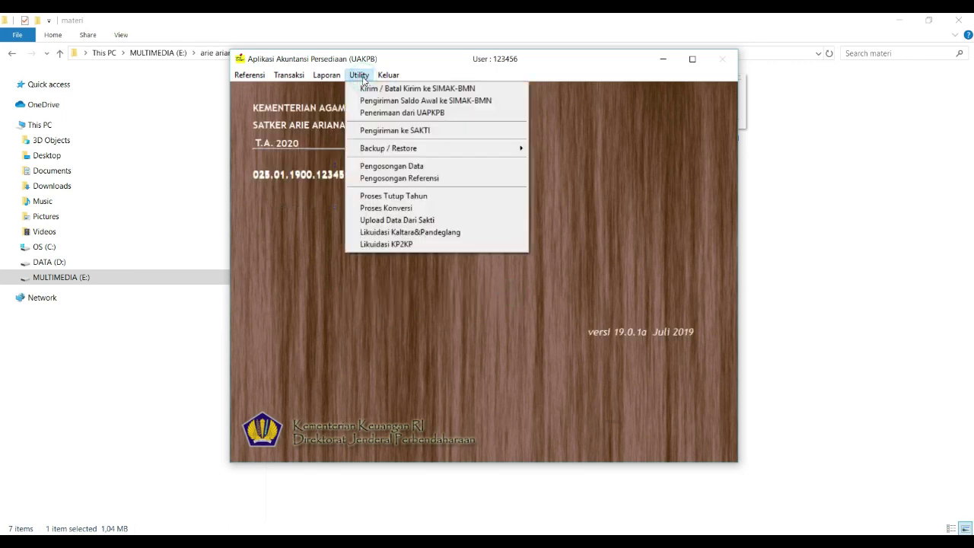
pyautogui.click(326, 75)
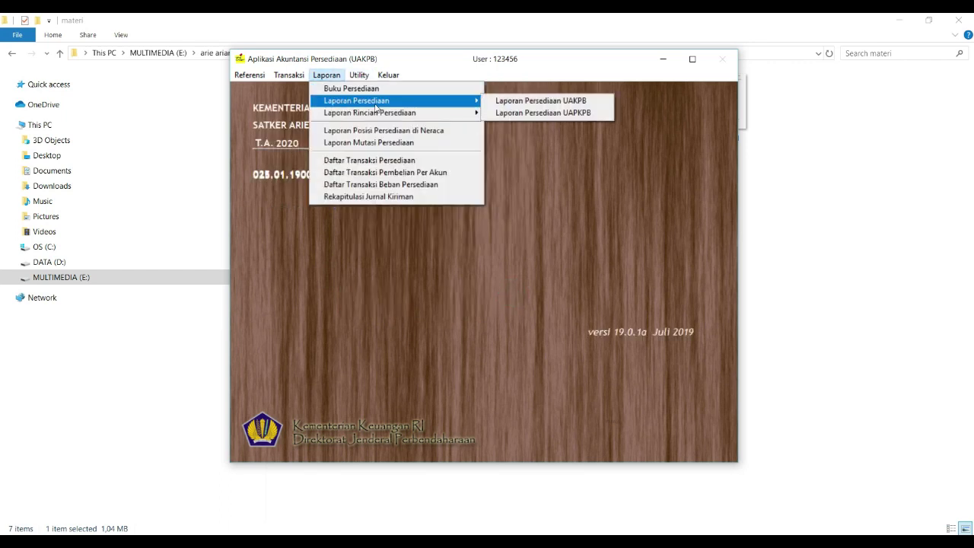
pyautogui.click(497, 100)
pyautogui.click(389, 190)
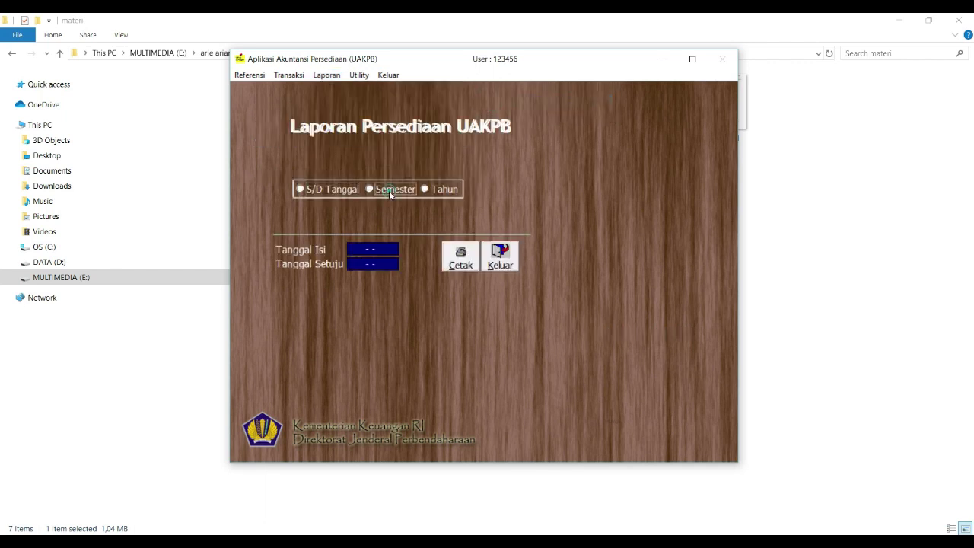
pyautogui.click(460, 258)
pyautogui.click(500, 259)
# View the blank Laporan Mutasi Persediaan UAKPB form, then leave it without printing.
pyautogui.click(354, 76)
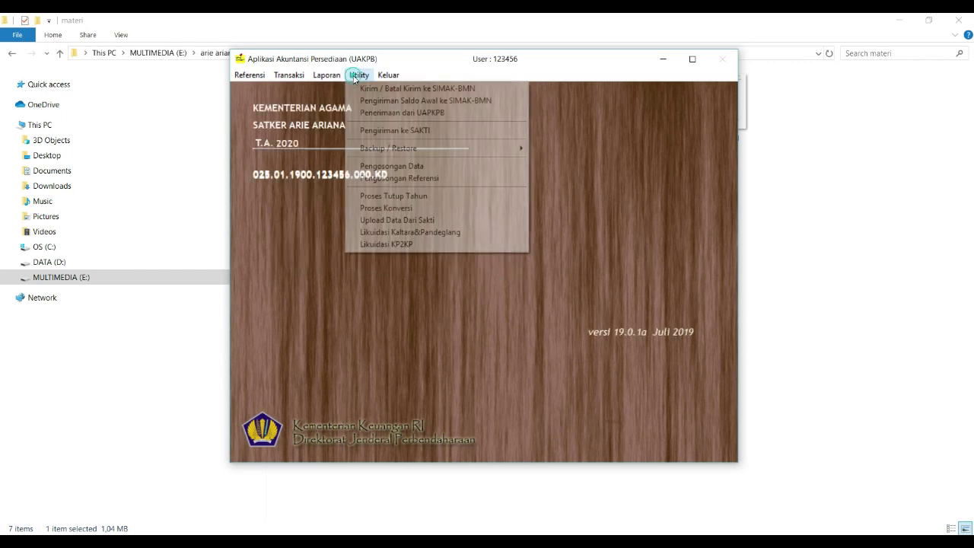
pyautogui.moveTo(335, 82)
pyautogui.moveTo(459, 112)
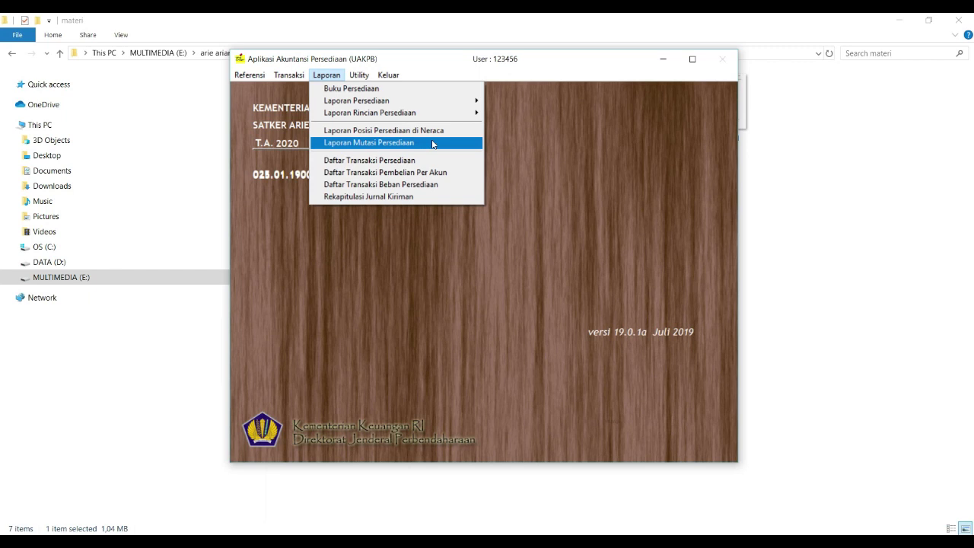
pyautogui.click(433, 143)
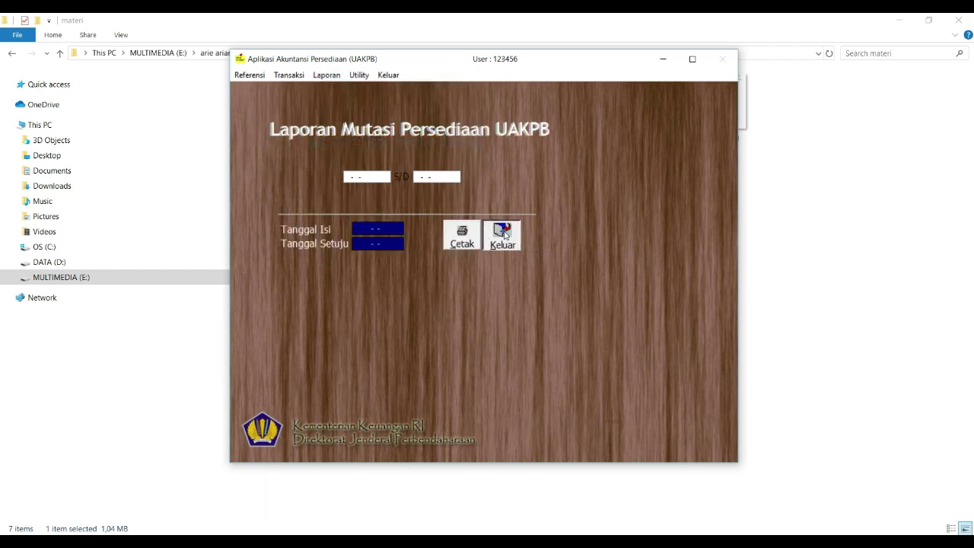
pyautogui.click(502, 234)
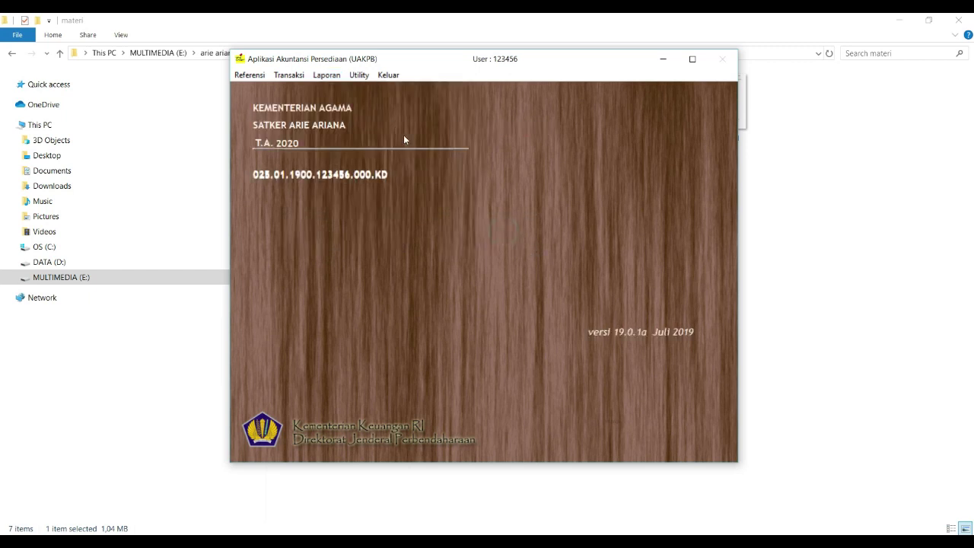
# Review the remaining report types, then view the Pengiriman Saldo Awal ke SAKTI form and leave without sending.
pyautogui.click(339, 81)
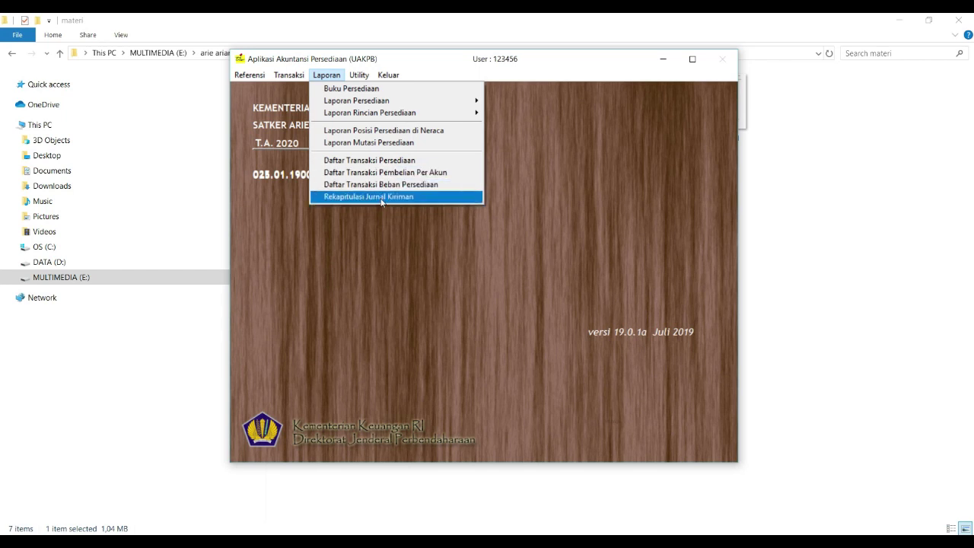
pyautogui.moveTo(359, 78)
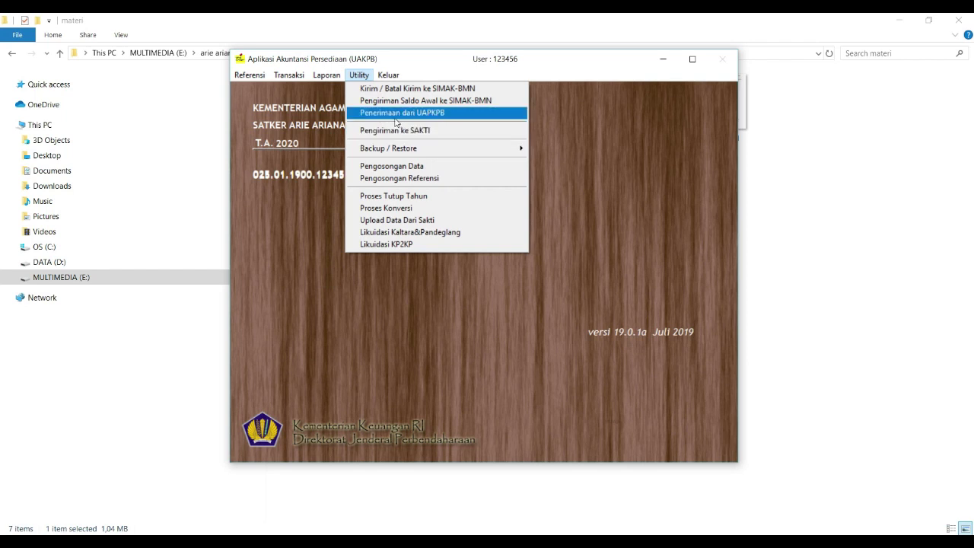
pyautogui.click(446, 132)
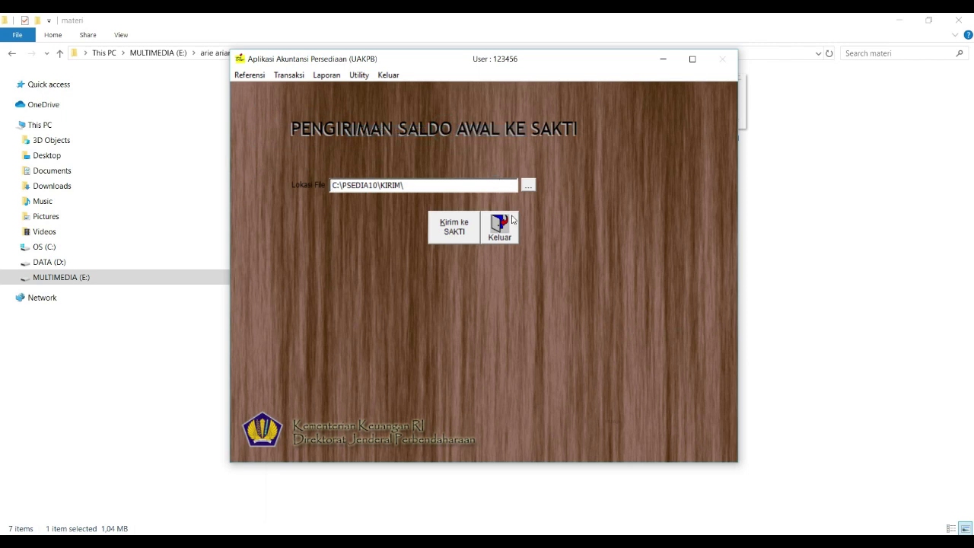
pyautogui.click(512, 236)
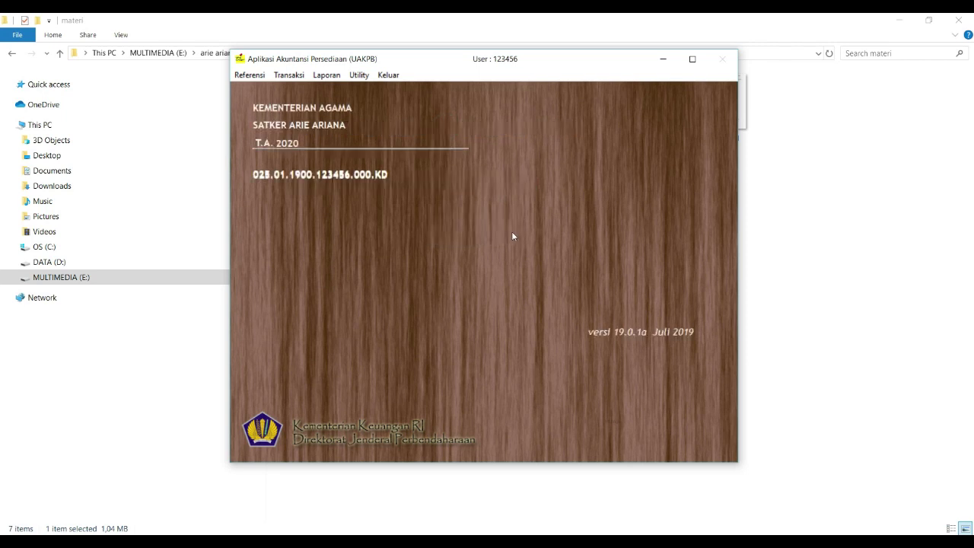
# Examine the Backup / Restore choices and other utility functions, then review the exit options and the application's remaining function groups.
pyautogui.click(359, 75)
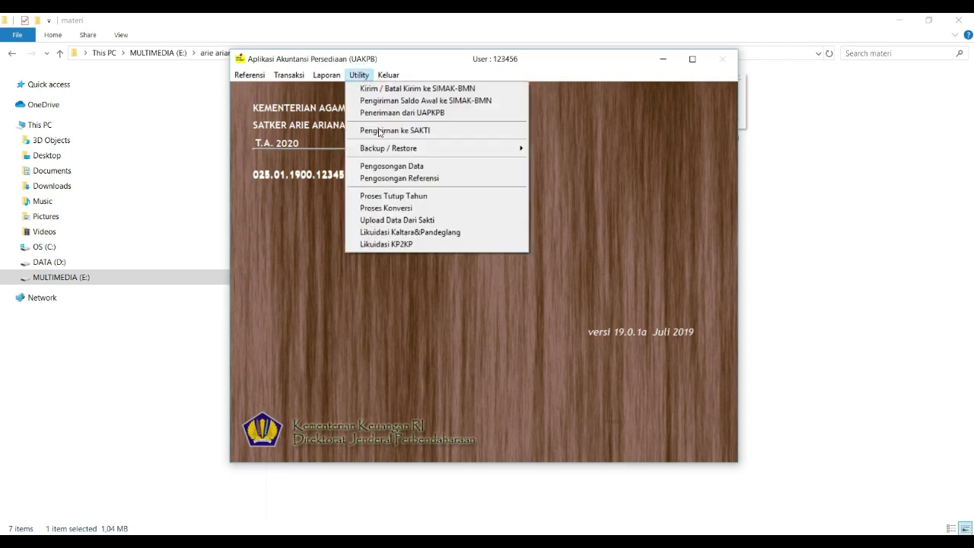
pyautogui.moveTo(387, 152)
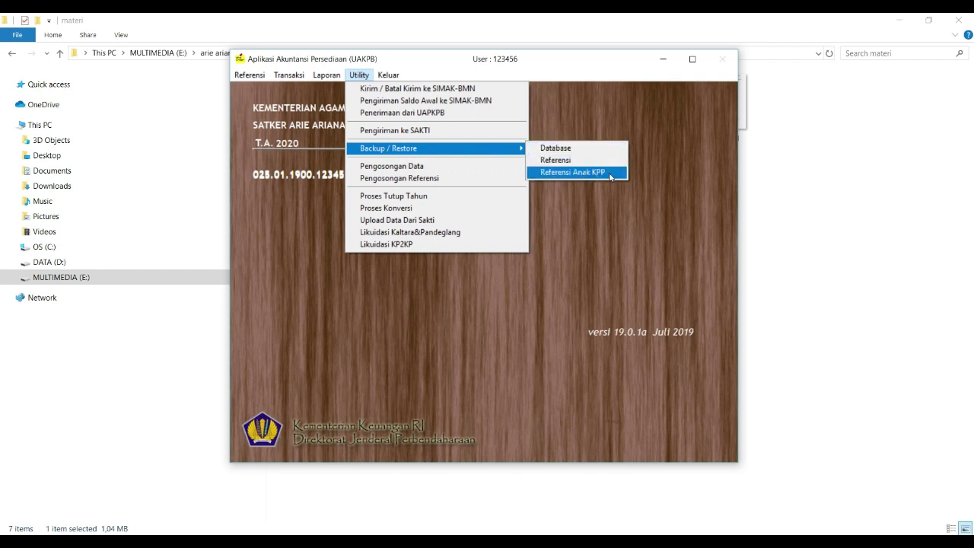
pyautogui.click(517, 152)
pyautogui.moveTo(523, 155)
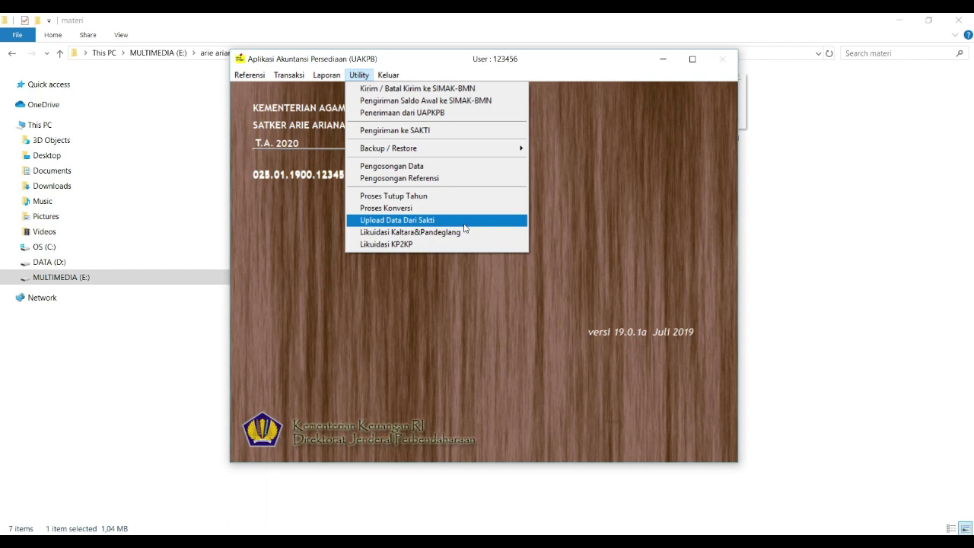
pyautogui.moveTo(393, 78)
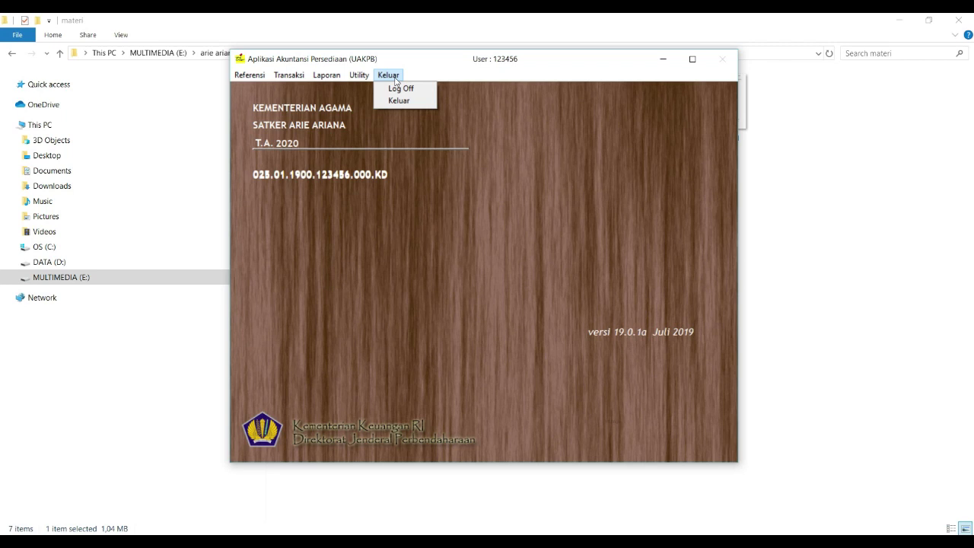
pyautogui.moveTo(358, 75)
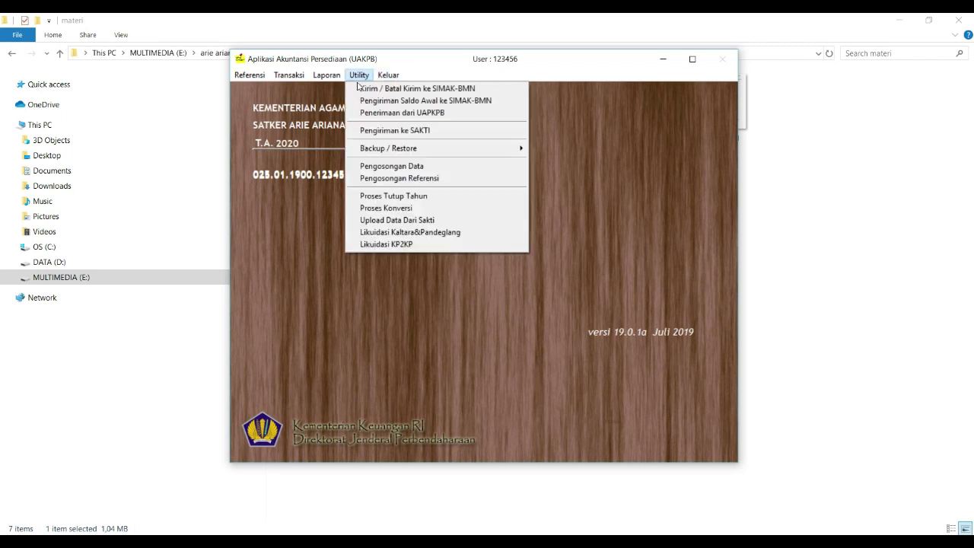
pyautogui.moveTo(289, 76)
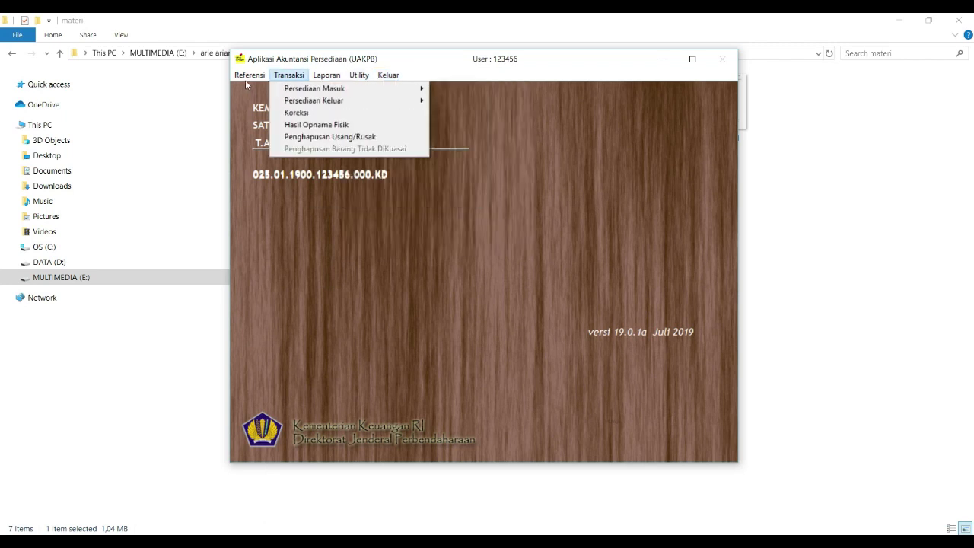
pyautogui.moveTo(326, 76)
pyautogui.click(577, 74)
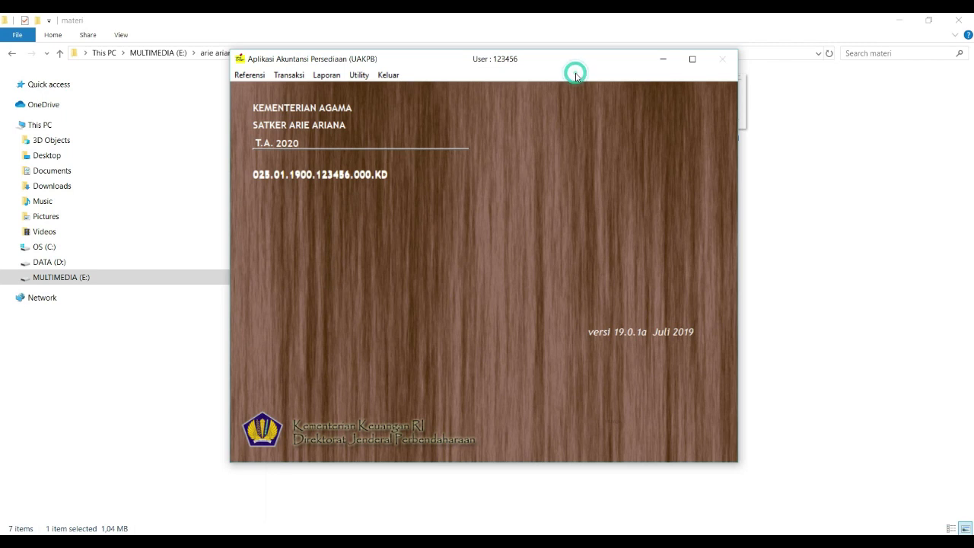